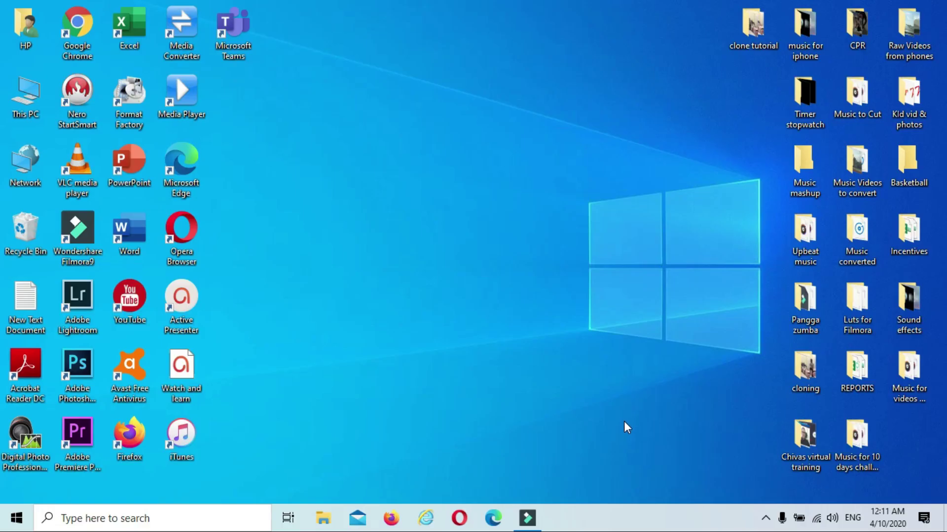
Launch Wondershare Filmora9 from the taskbar to get an empty, untitled project
left_click(527, 508)
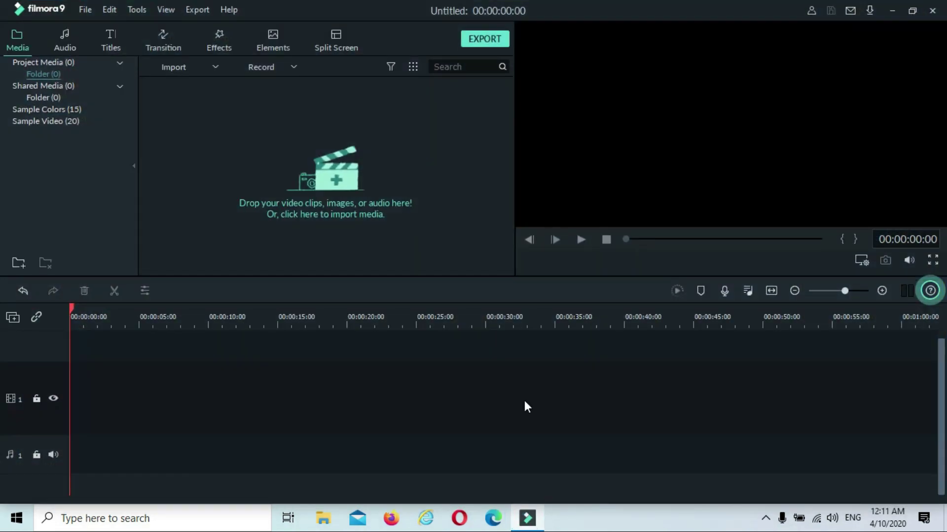
Import all five clips (empty, L side, mid, R side, sample finished vid) into the media library
left_click(338, 186)
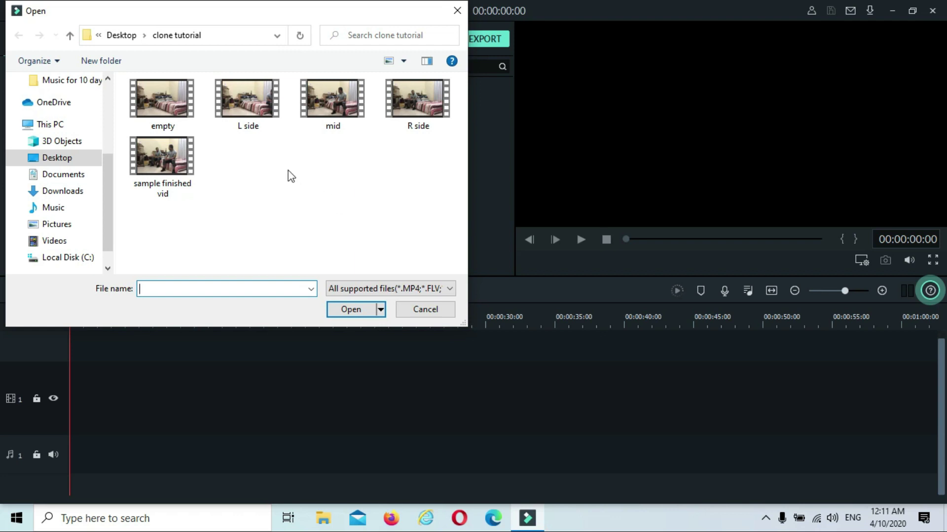
left_click(175, 101)
key("ctrl+a")
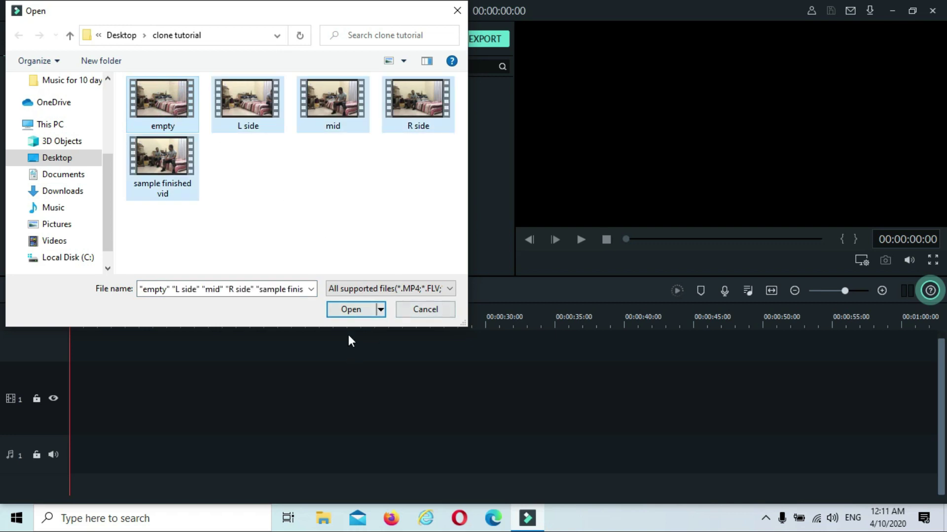
left_click(351, 310)
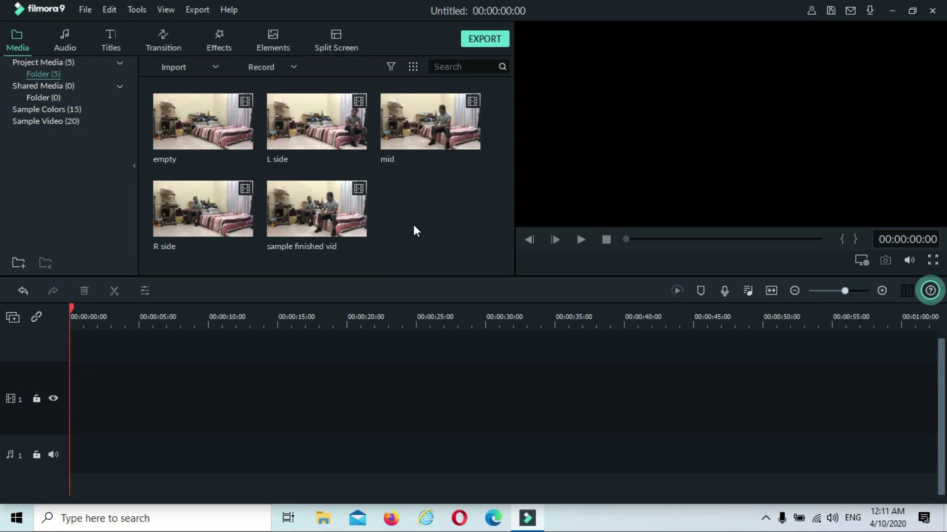
Add sample finished vid to the timeline with Match to Media, and play it from the start
left_click(318, 208)
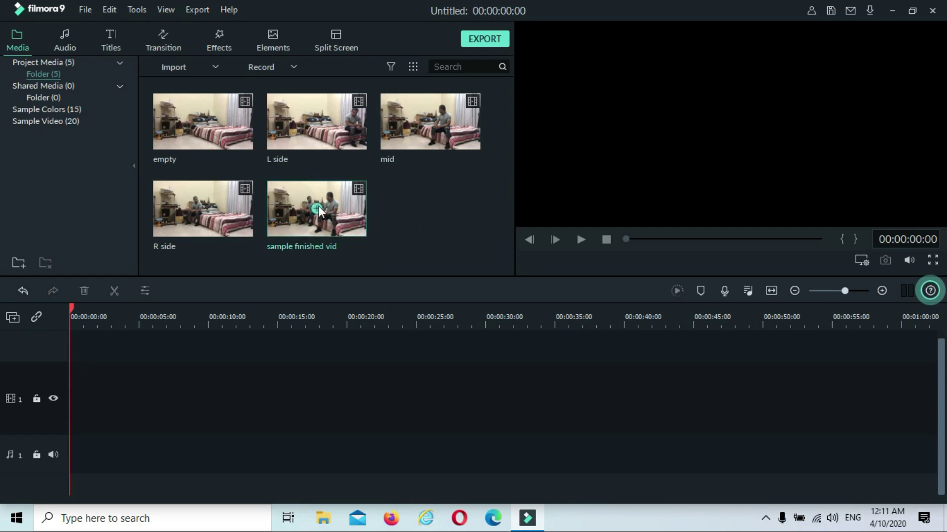
left_click(498, 273)
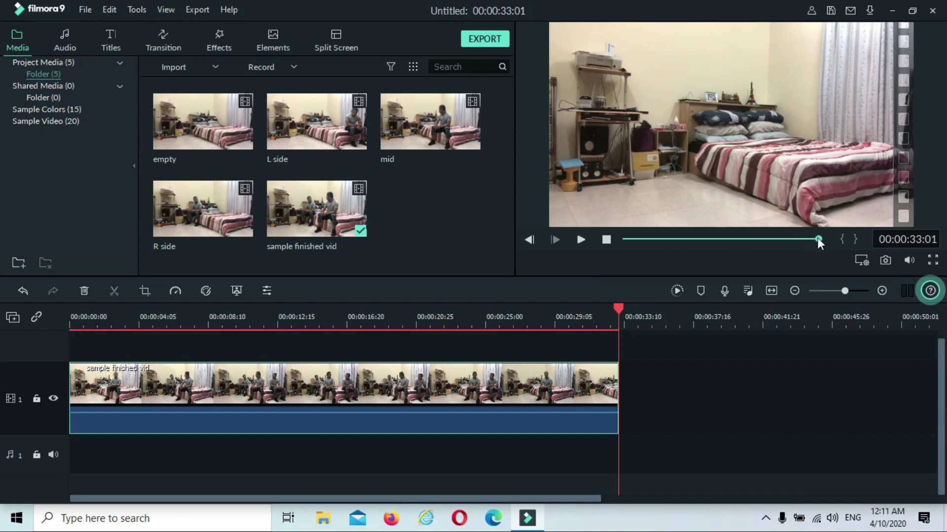
left_click_drag(817, 238, 587, 240)
left_click(581, 240)
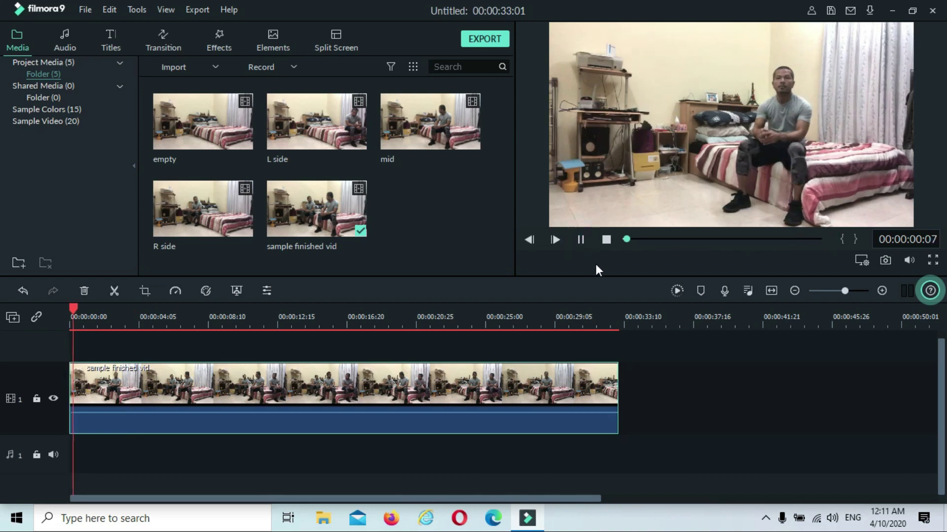
Pause near the end and delete the sample clip from the timeline
left_click(580, 240)
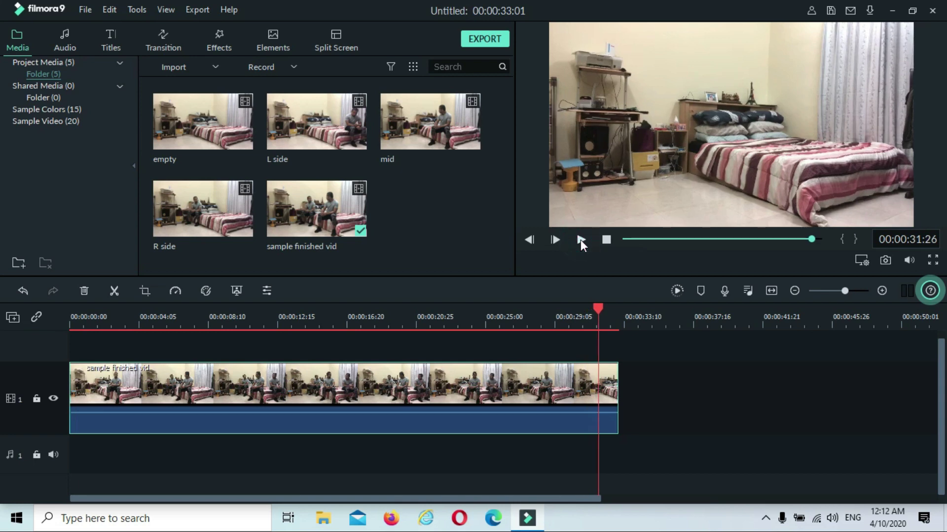
right_click(413, 418)
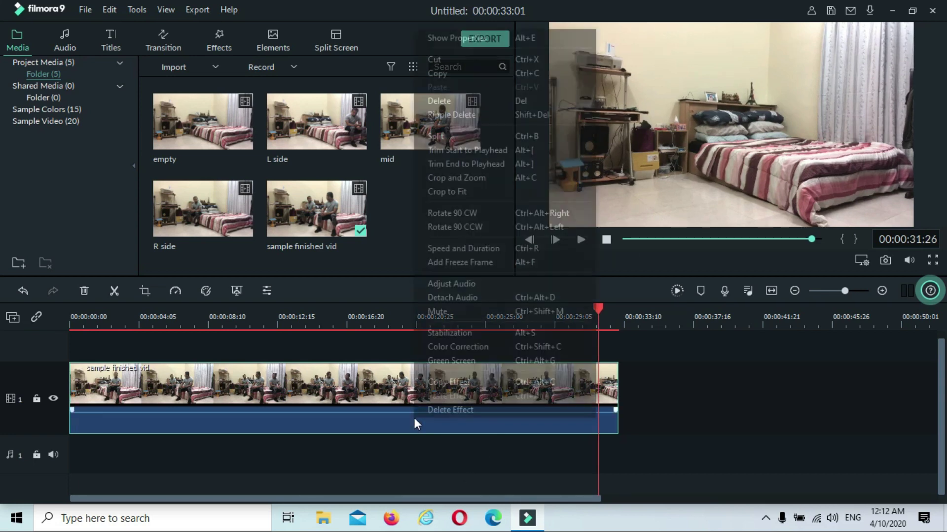
left_click(454, 100)
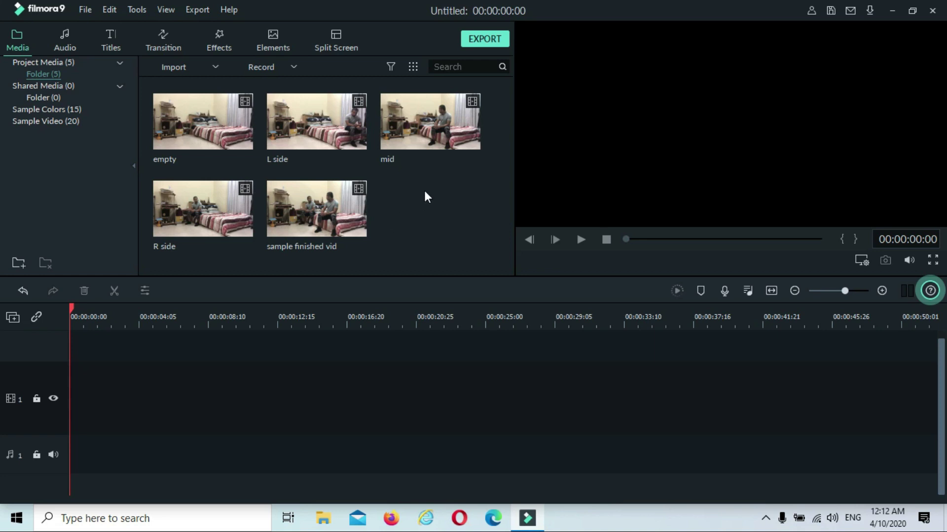
Put the mid clip at 0:00 on video track 1, play it, and scrub back near the start
mouse_move(453, 130)
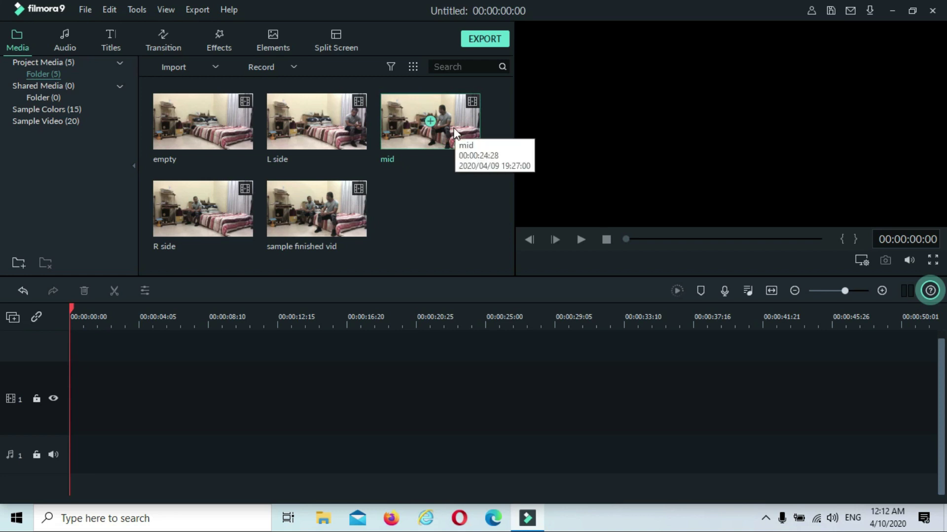
left_click_drag(453, 133, 70, 423)
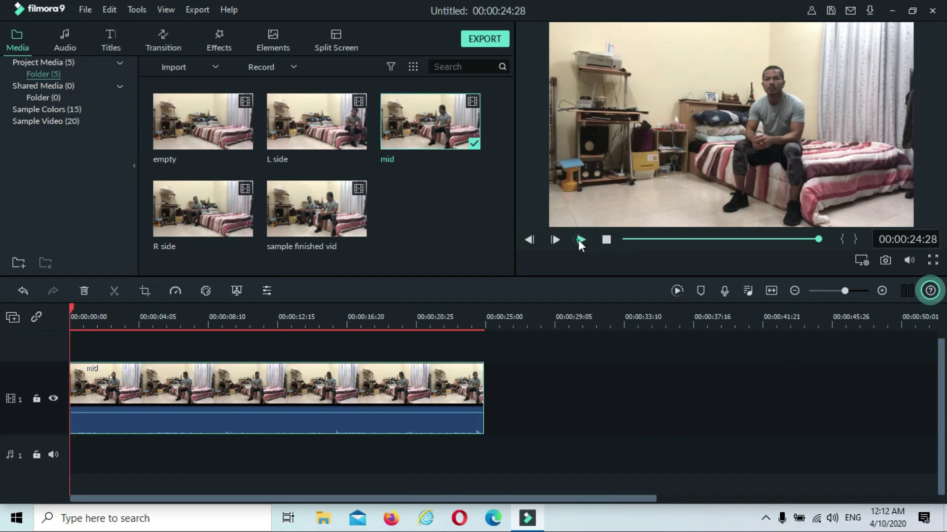
left_click(579, 241)
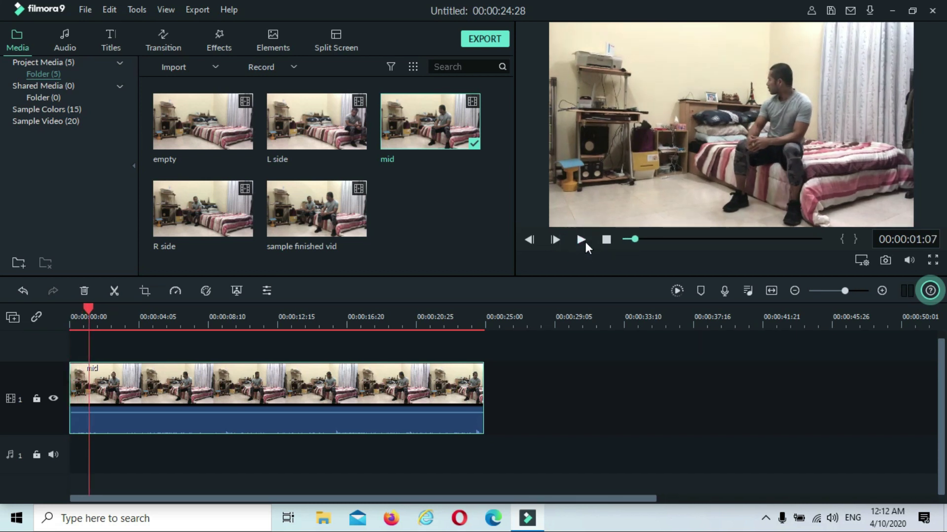
left_click(634, 240)
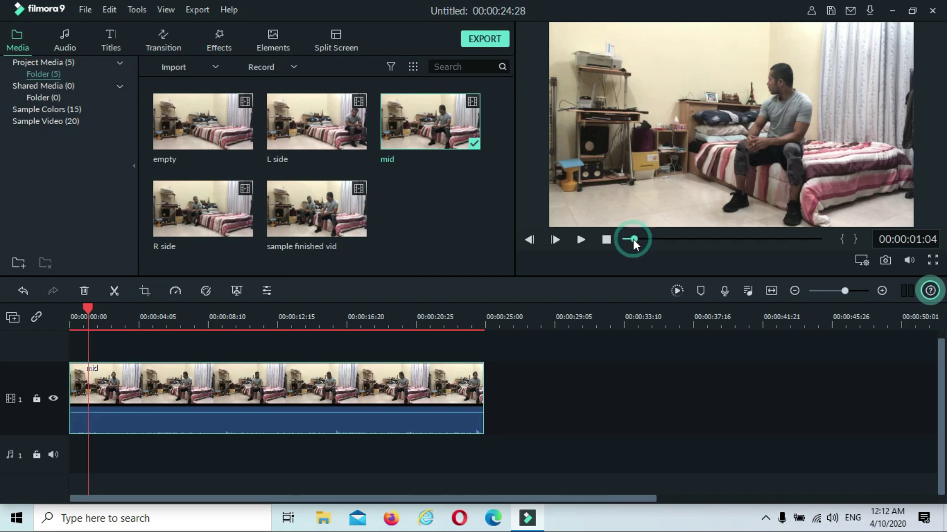
left_click_drag(633, 239, 631, 240)
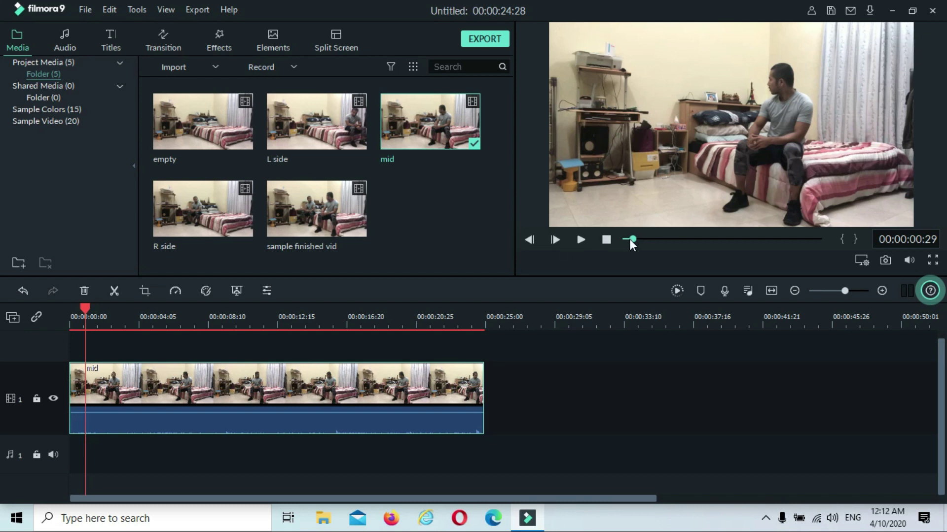
left_click_drag(629, 239, 628, 240)
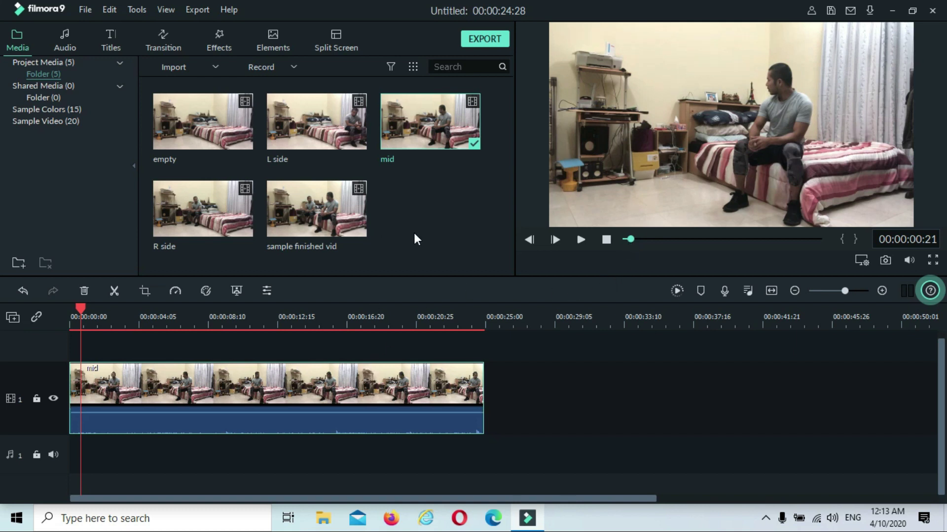
Drop the R side clip onto a new track 2 above mid, ending around 16 seconds
mouse_move(235, 215)
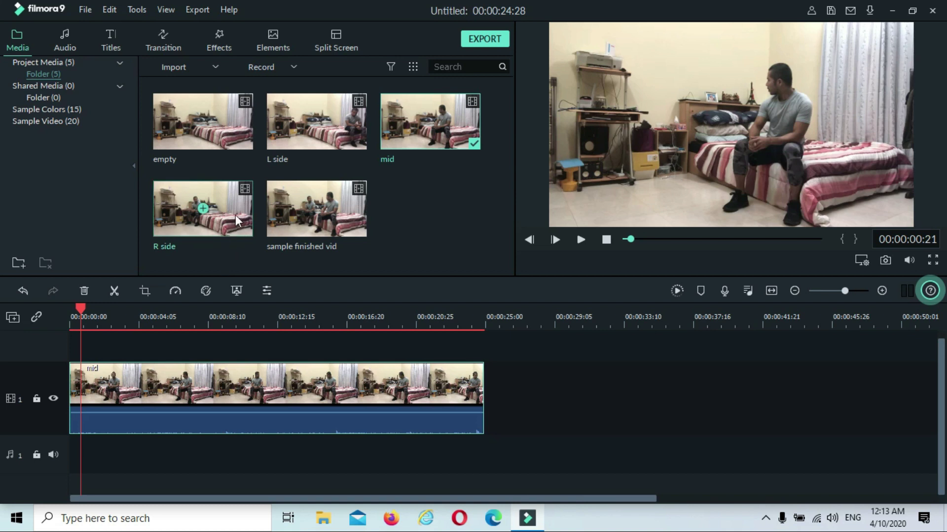
left_click_drag(235, 211, 87, 358)
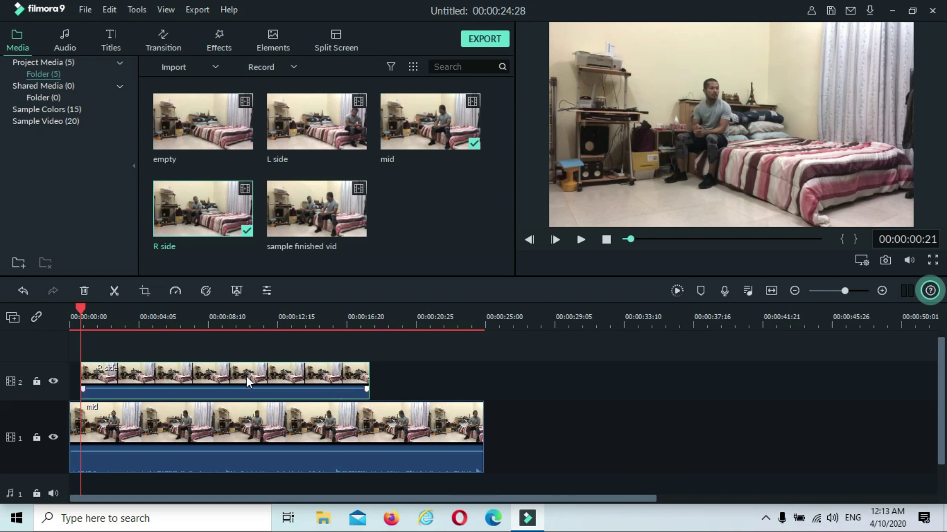
Apply the Utility Shape Mask effect to the R side clip on track 2 and open its settings
left_click(217, 34)
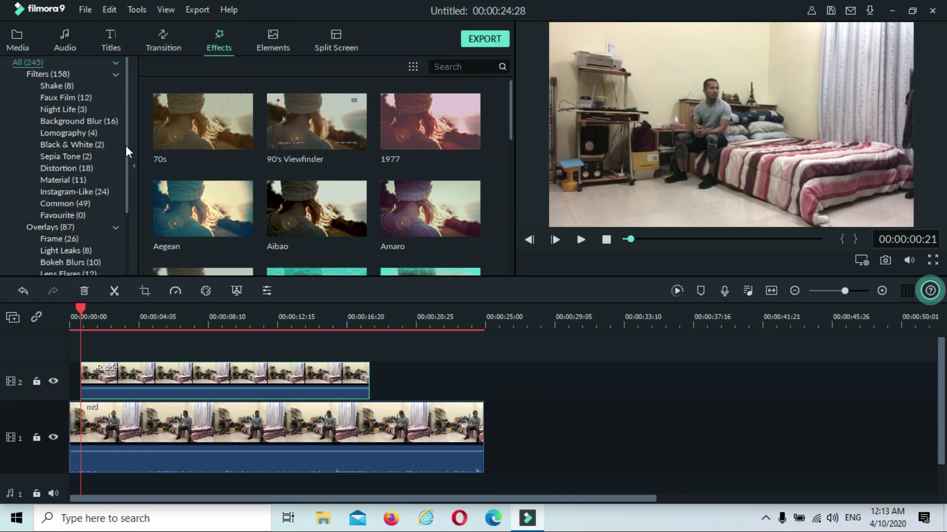
scroll(125, 147, "down", 3)
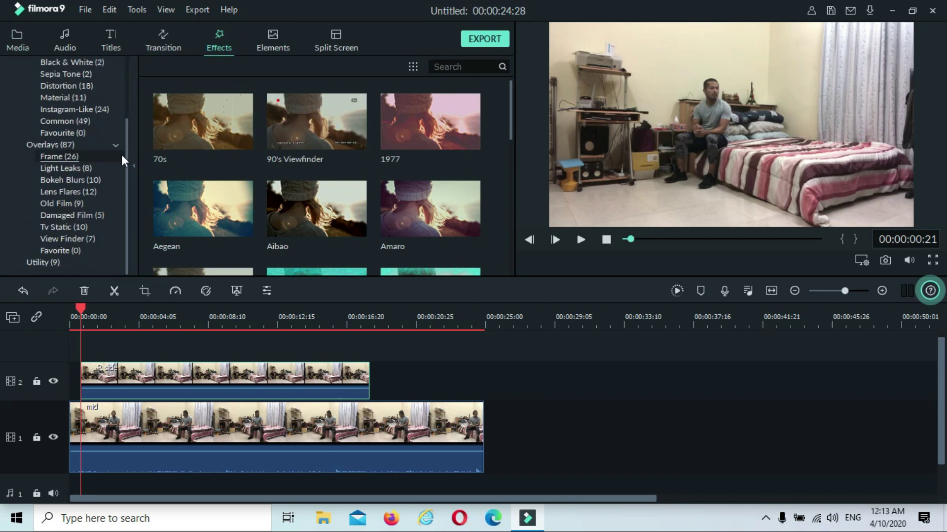
left_click(45, 263)
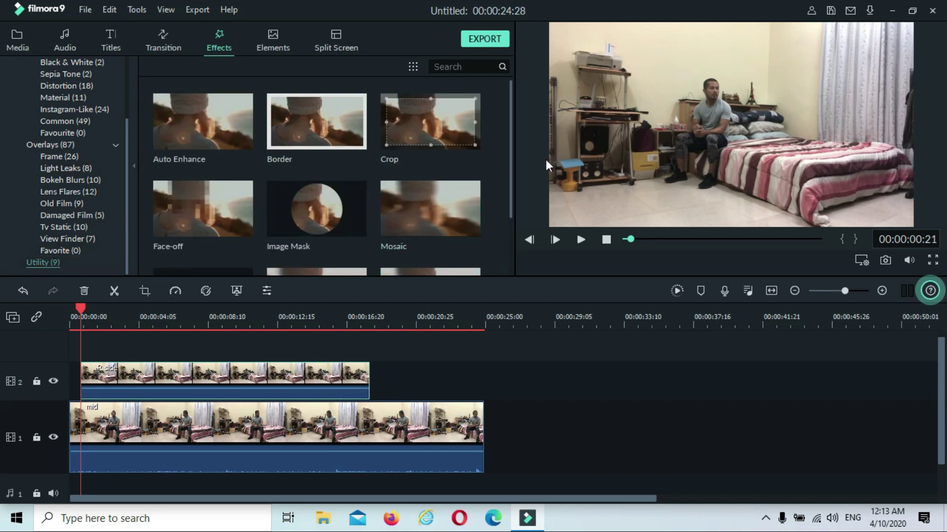
left_click_drag(510, 165, 511, 209)
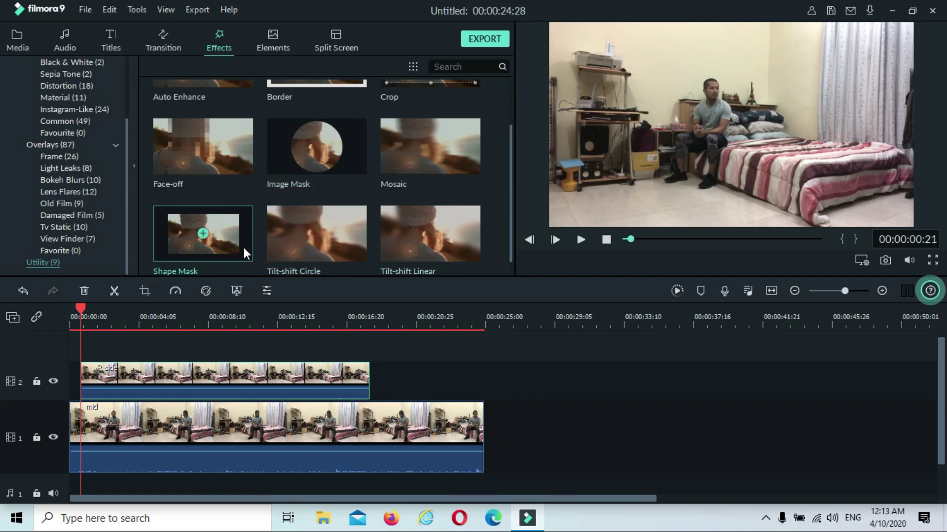
left_click_drag(238, 239, 240, 381)
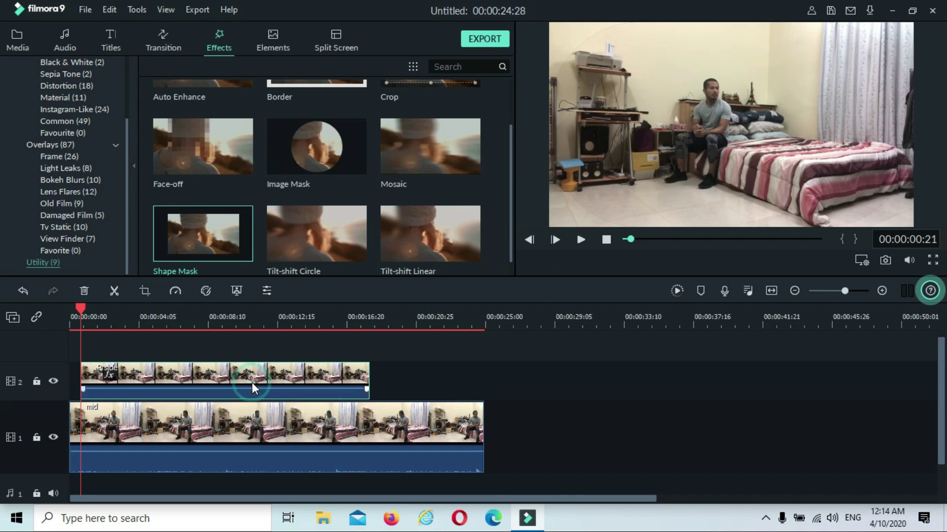
double_click(252, 382)
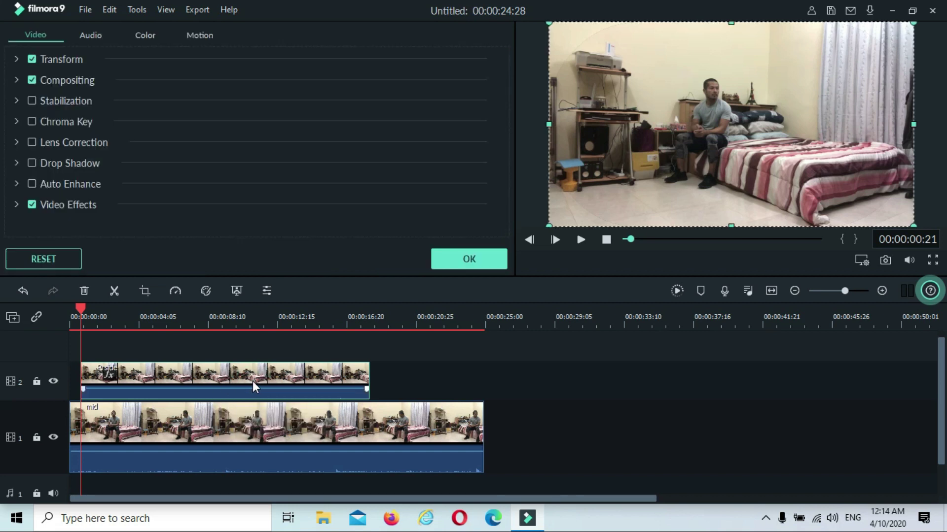
Expand the clip's Shape Mask settings and slide its X position to -262
left_click(17, 205)
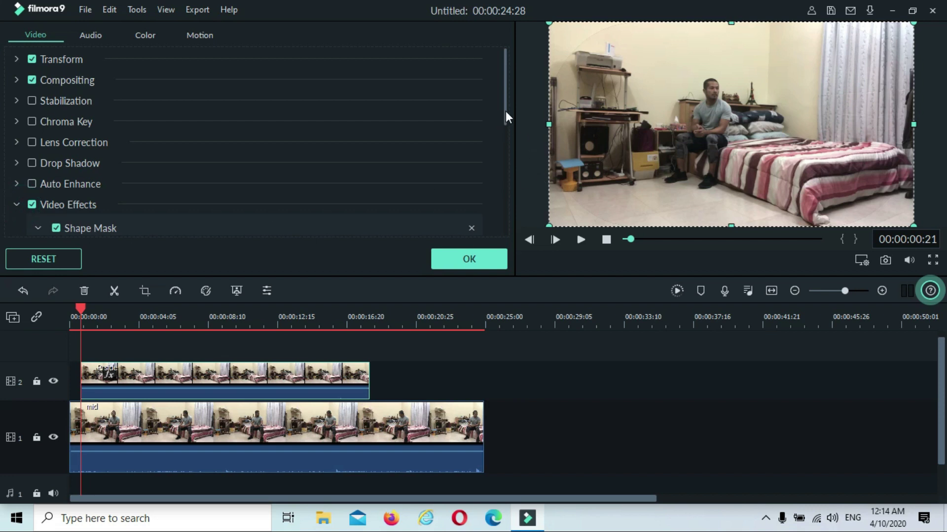
scroll(505, 113, "down", 5)
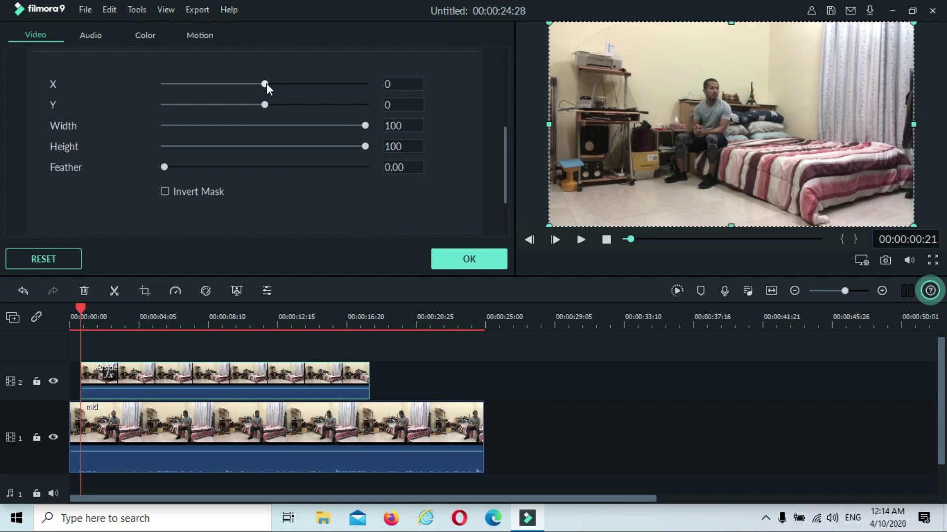
left_click_drag(266, 83, 240, 81)
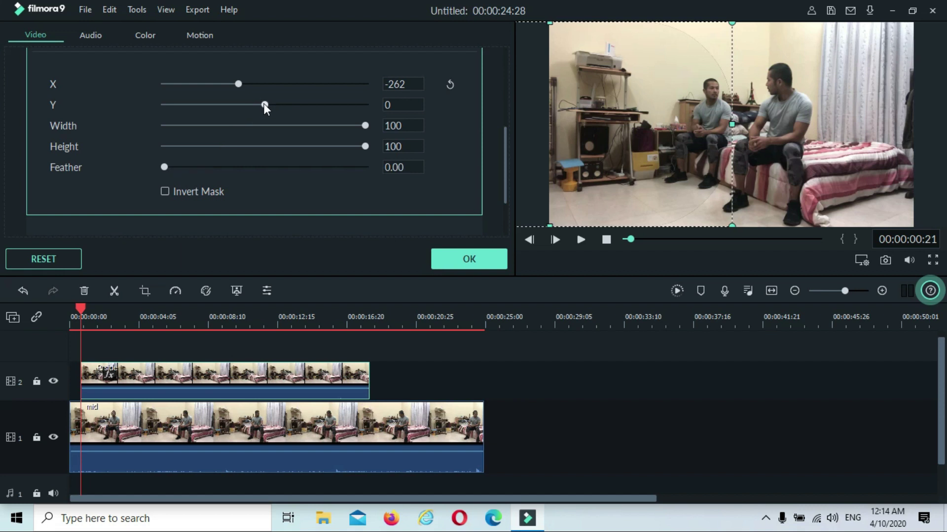
Keep the mask Y at 0, set feather to 11.38, confirm, and play the two-man composite
mouse_move(264, 105)
left_mouse_down()
mouse_move(284, 105)
mouse_move(263, 107)
left_mouse_up()
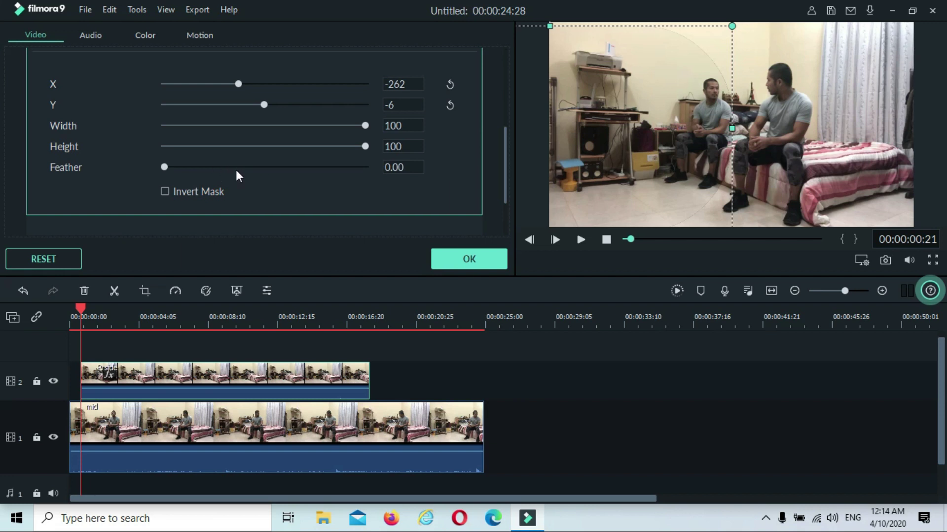
left_click_drag(266, 104, 268, 108)
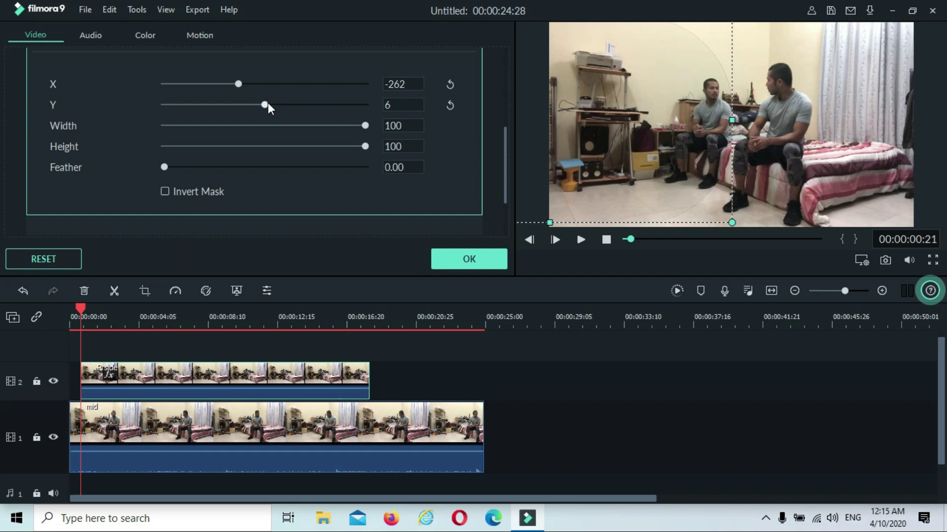
left_click(267, 104)
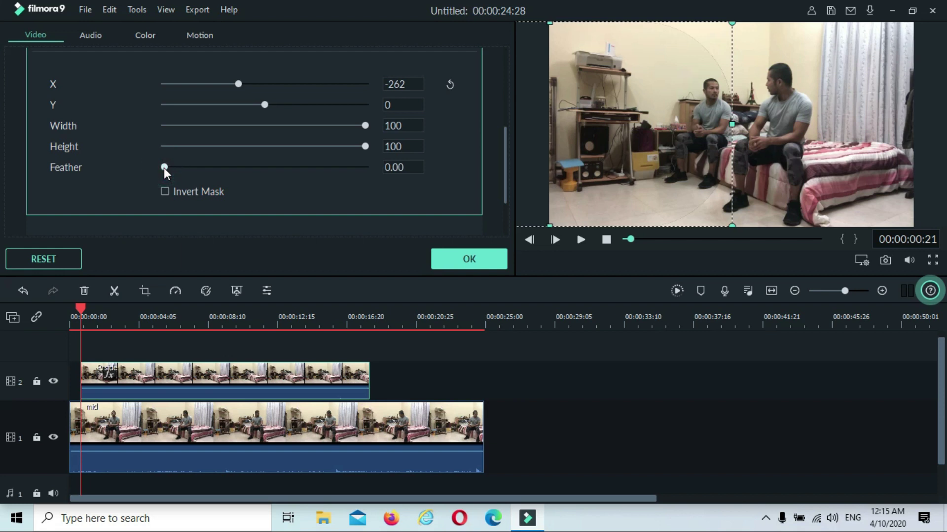
left_click_drag(164, 168, 187, 172)
left_click(468, 260)
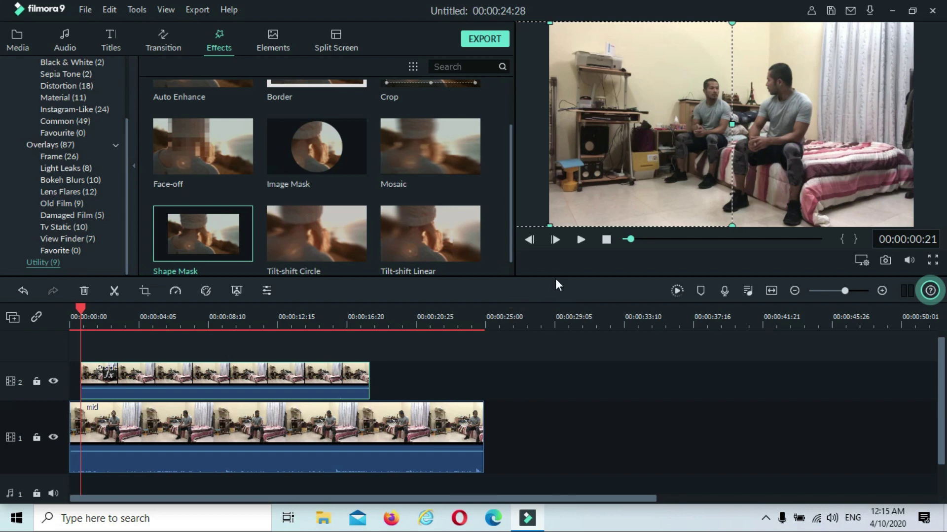
left_click(580, 241)
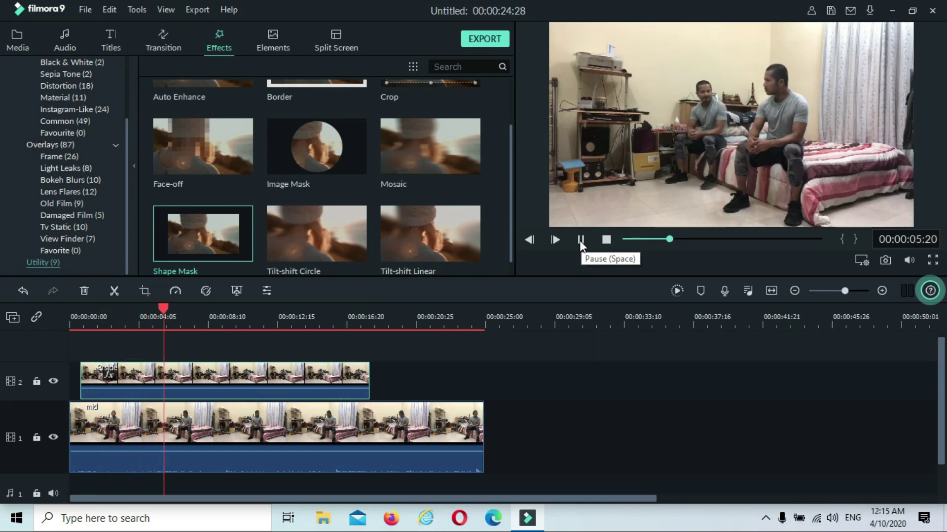
Pause the composite with the playhead parked at 00:00:06:13, back in the Media library
left_click(580, 241)
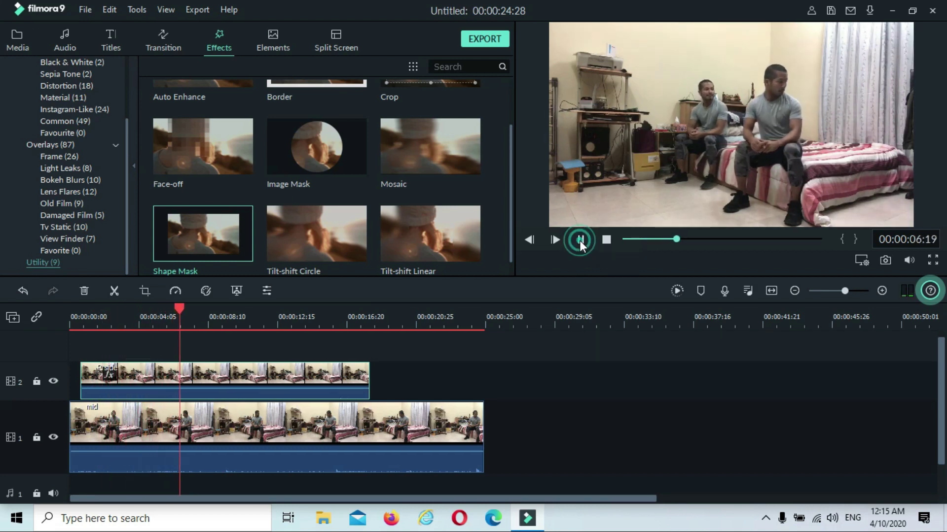
left_click(676, 240)
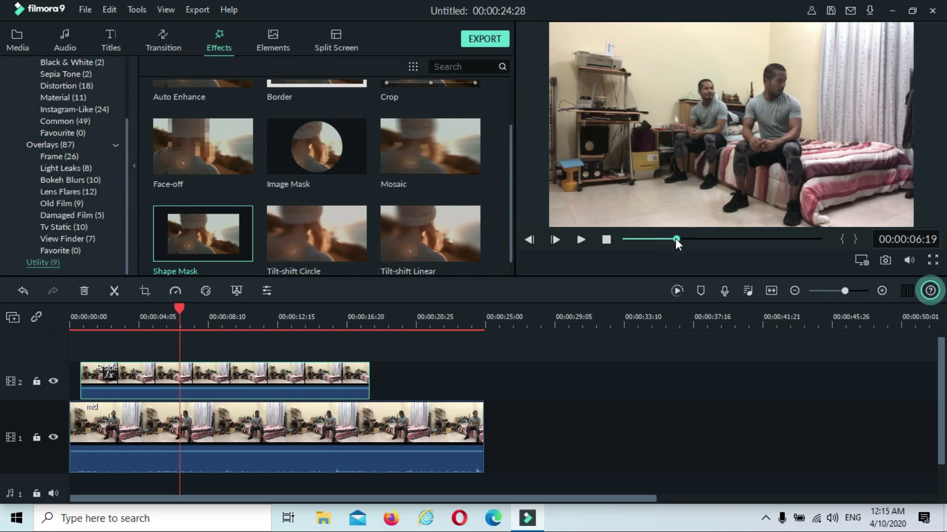
left_click_drag(675, 239, 674, 239)
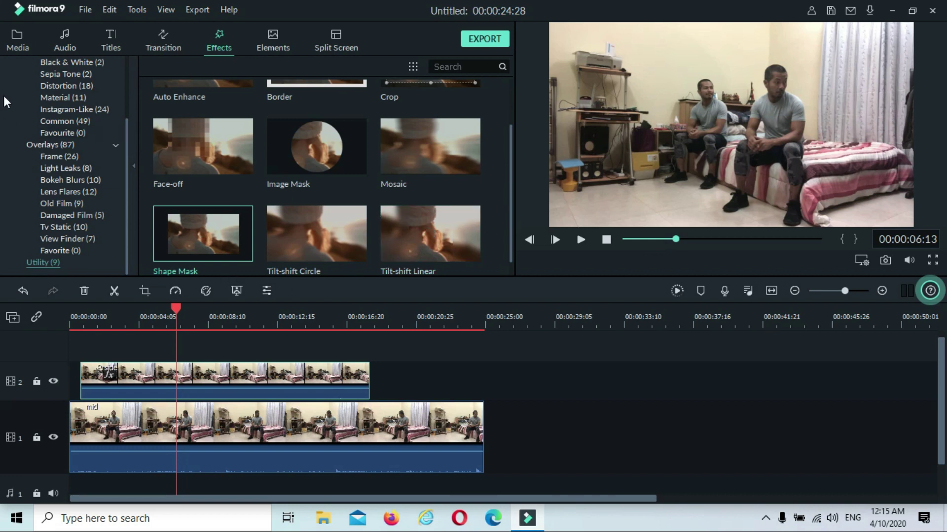
left_click(17, 43)
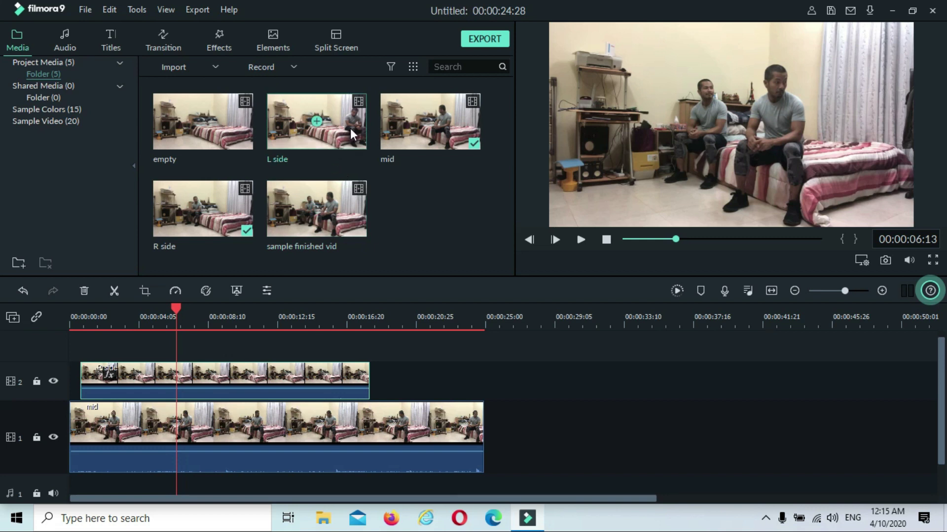
Place the L side clip on a new track 3 starting at the 6-second playhead
left_click_drag(350, 128, 186, 345)
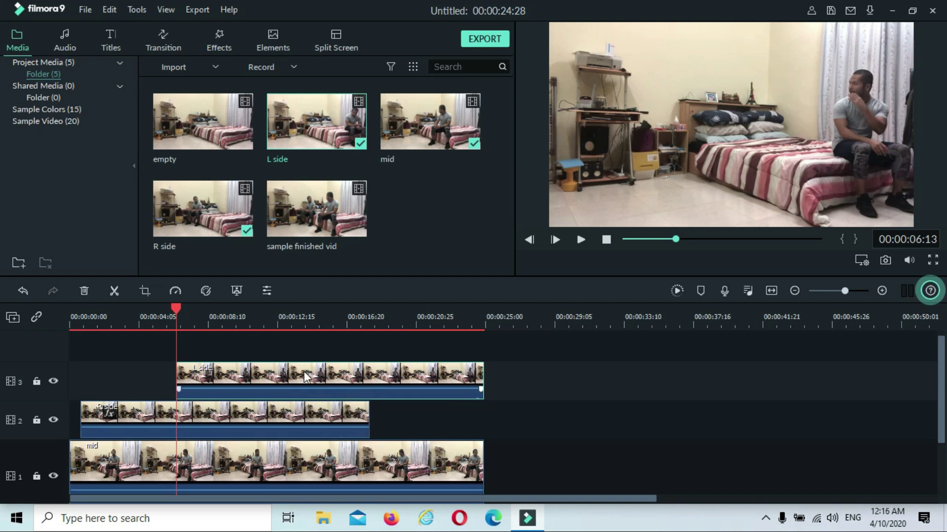
left_click(217, 36)
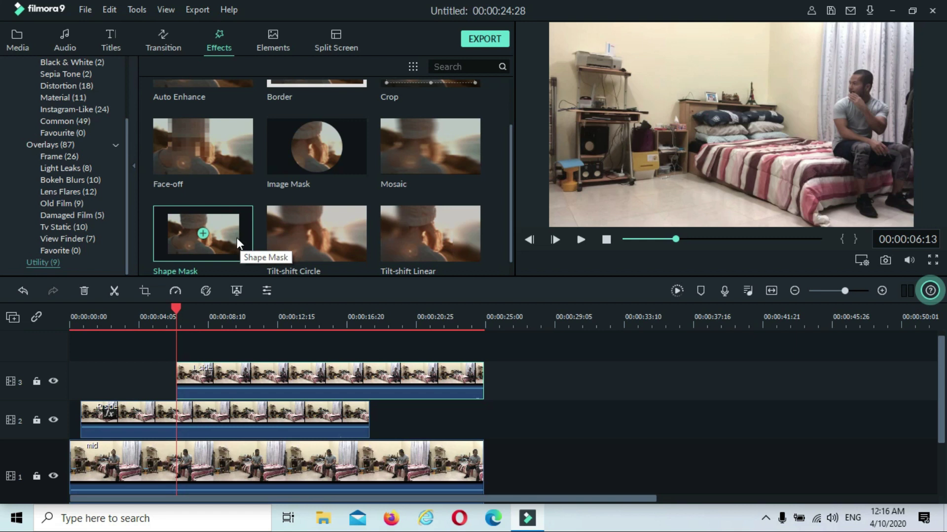
Apply a Shape Mask to the track 3 clip, setting X to 372 and feather to 33.45
left_click_drag(238, 235, 315, 383)
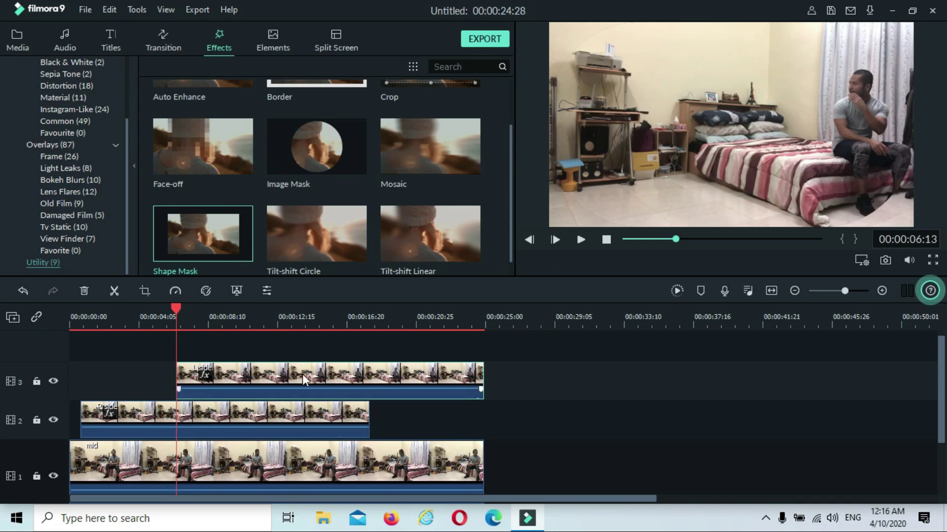
double_click(303, 374)
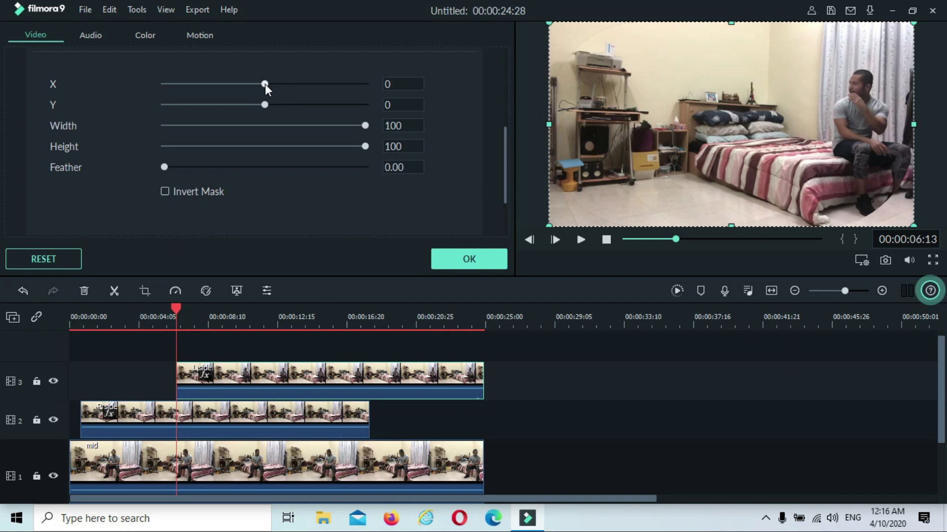
left_click_drag(264, 84, 302, 99)
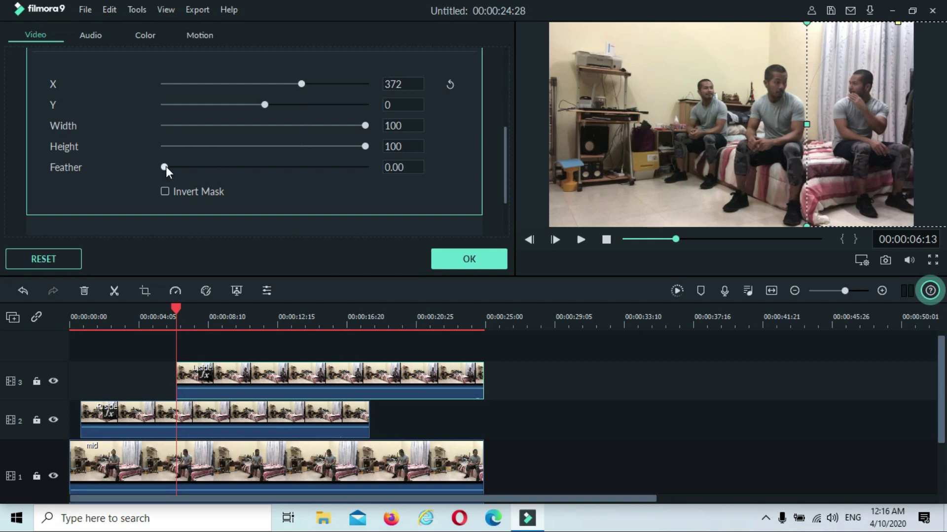
left_click_drag(166, 167, 232, 174)
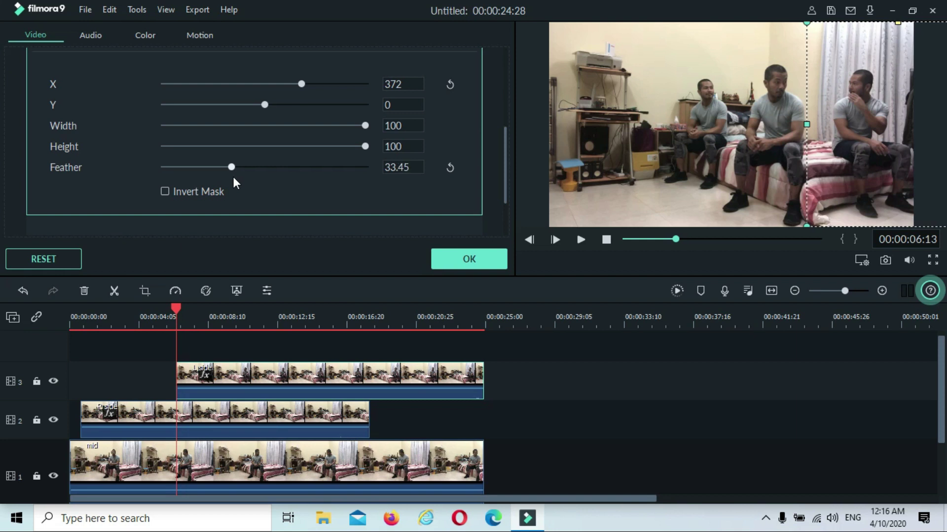
left_click(469, 261)
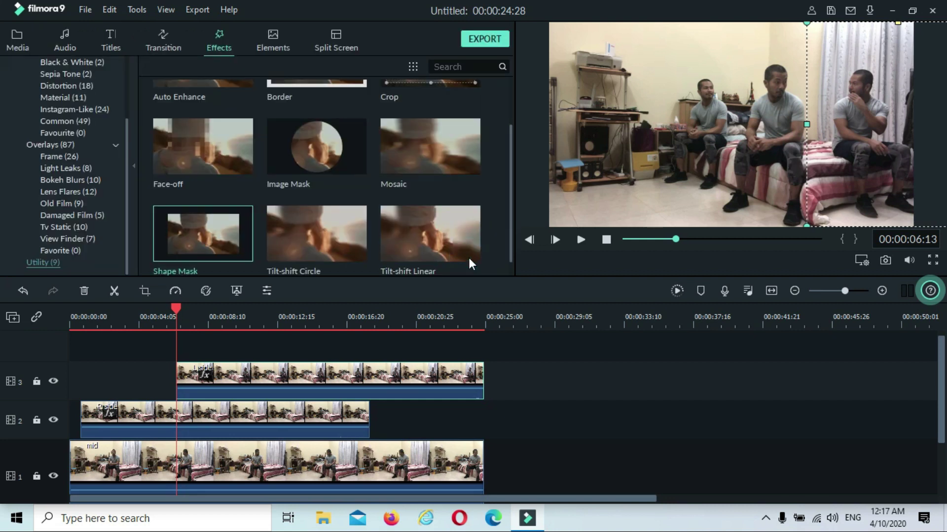
Preview the three-clone composite, stop at 00:00:16:01 and select the track 2 clip
left_click(580, 240)
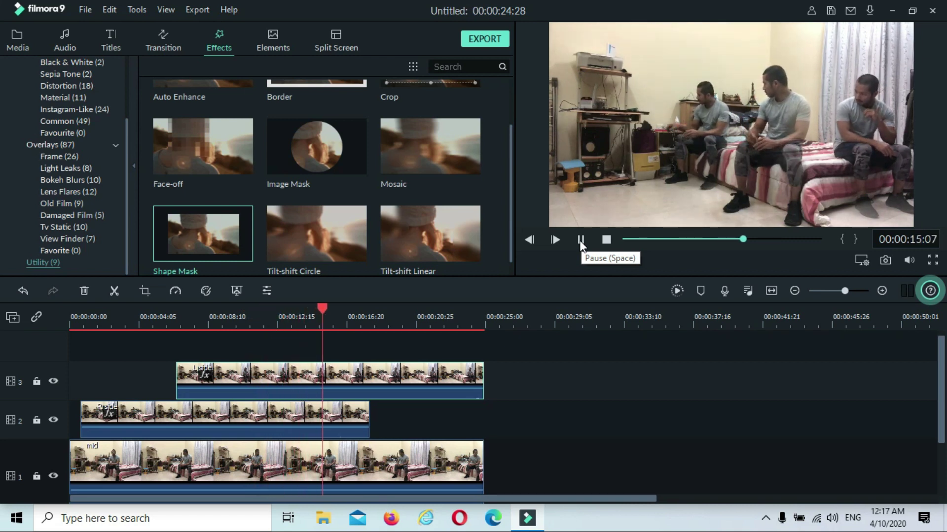
left_click(580, 241)
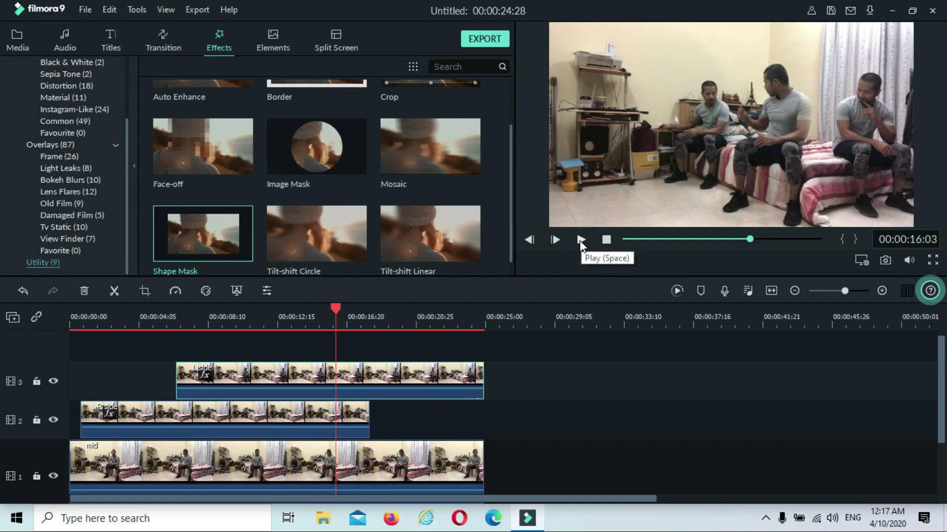
left_click(748, 238)
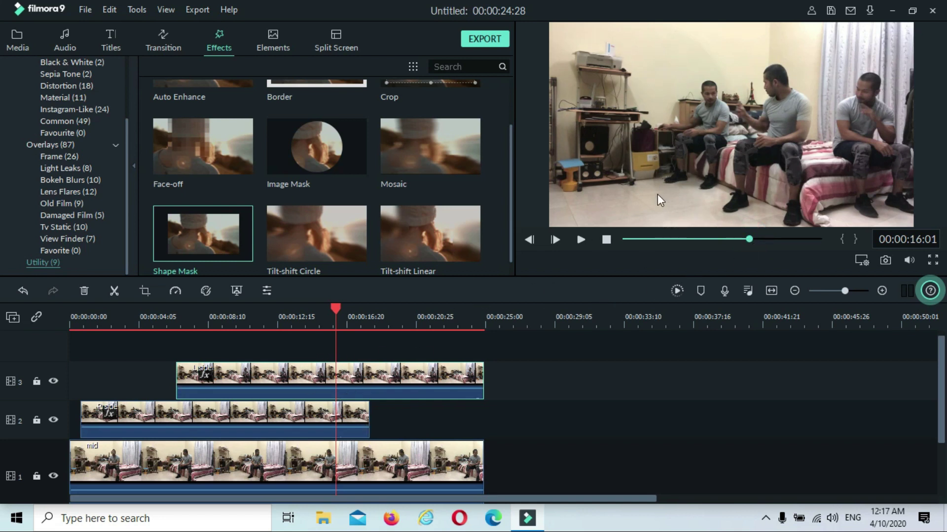
mouse_move(342, 422)
left_click(348, 423)
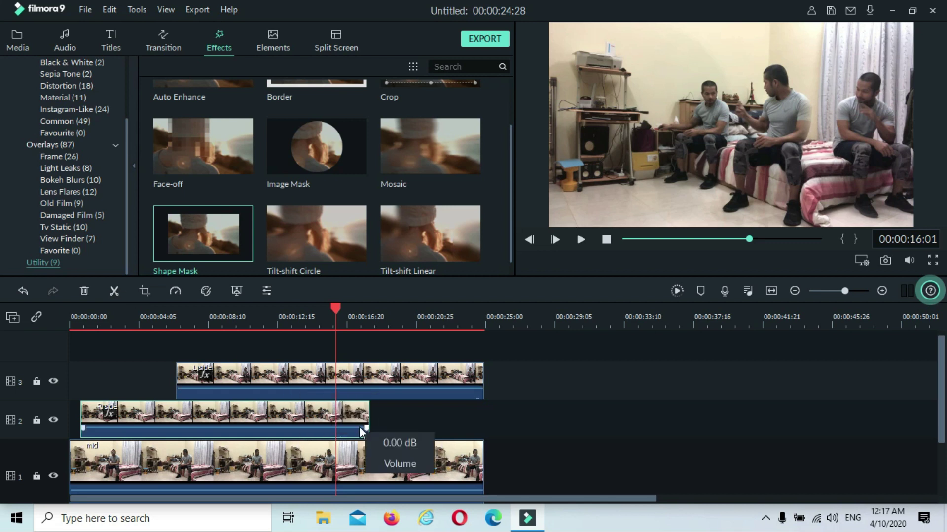
Cut the track 2 clip at 00:00:16:01, delete its tail, then replay from the start until 00:00:20:15
left_click(114, 290)
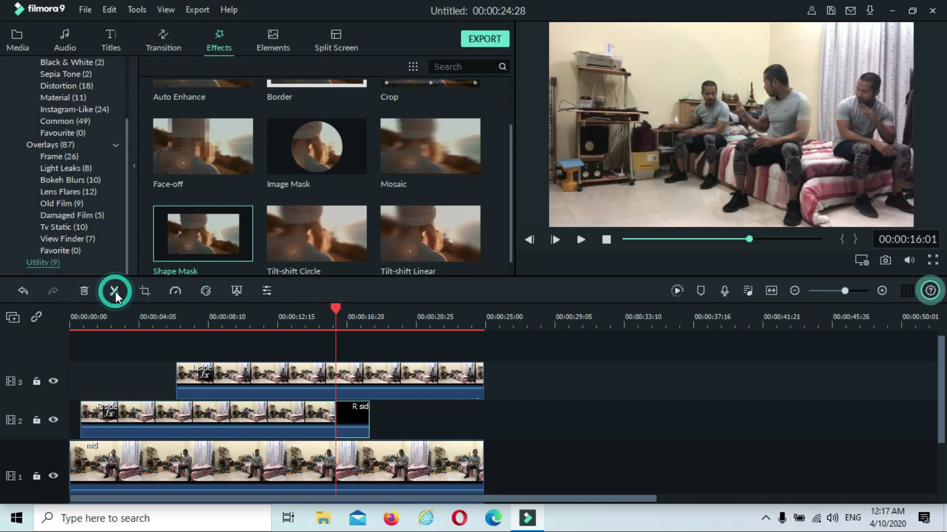
left_click(84, 291)
left_click_drag(335, 310, 72, 318)
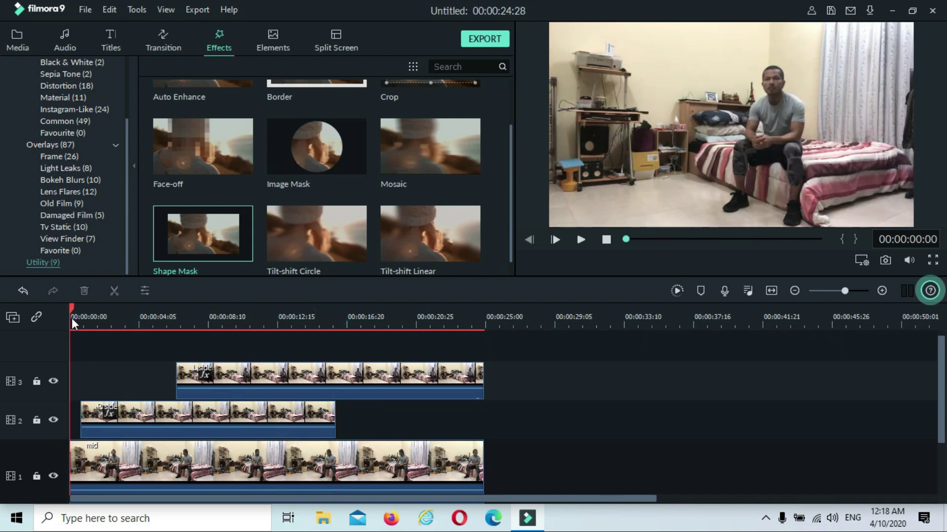
left_click(582, 241)
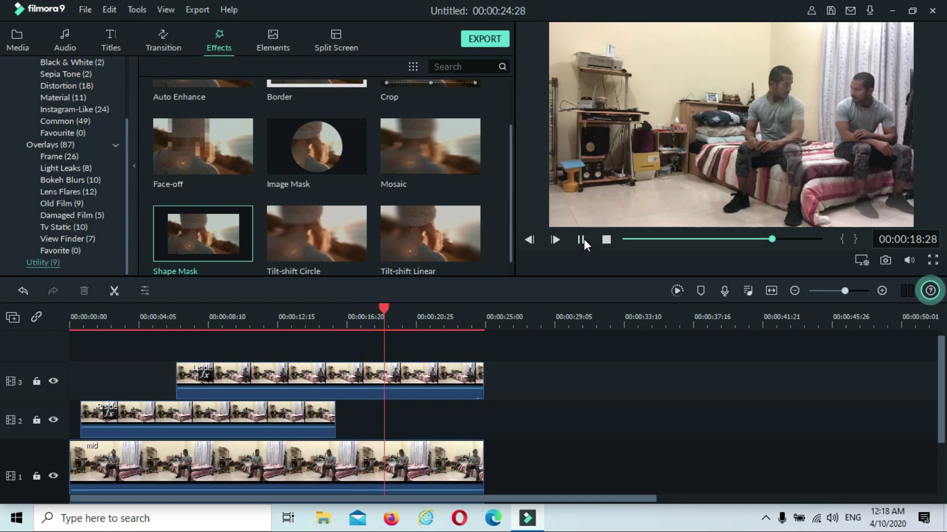
left_click(581, 239)
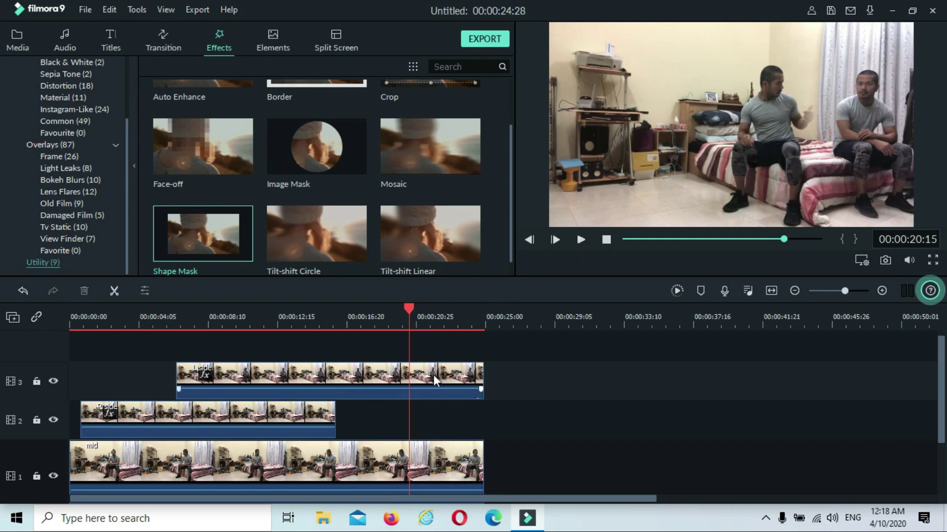
Split the track 3 clip at 00:00:20:17, delete the piece after it, and rewind to the start
left_click(412, 307)
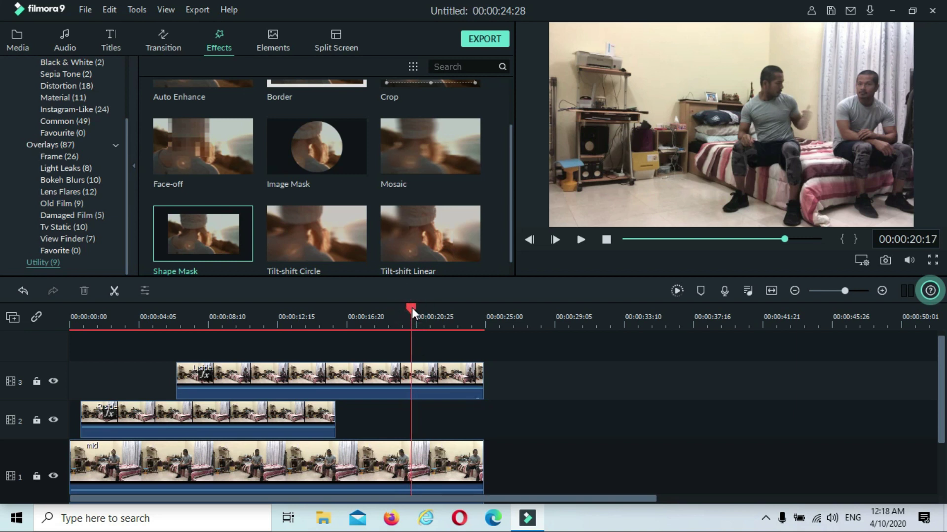
left_click(440, 386)
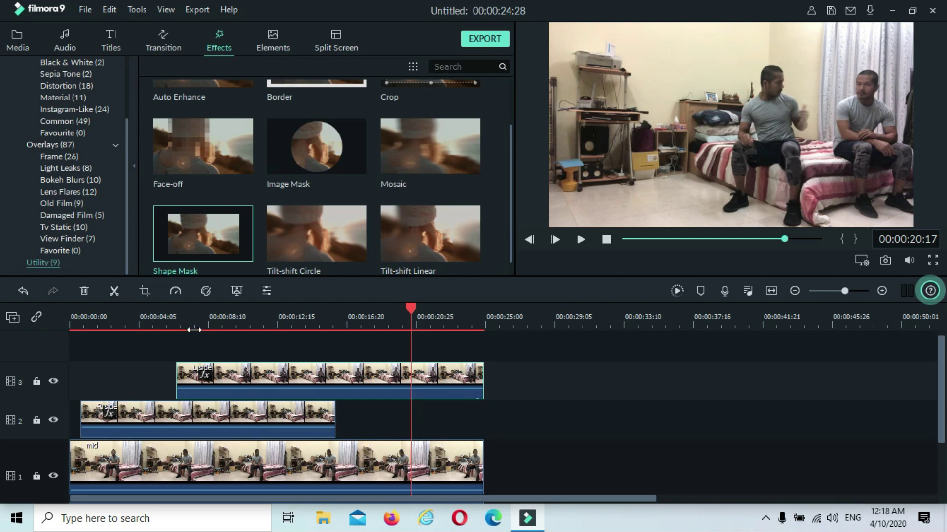
left_click(113, 292)
left_click(444, 391)
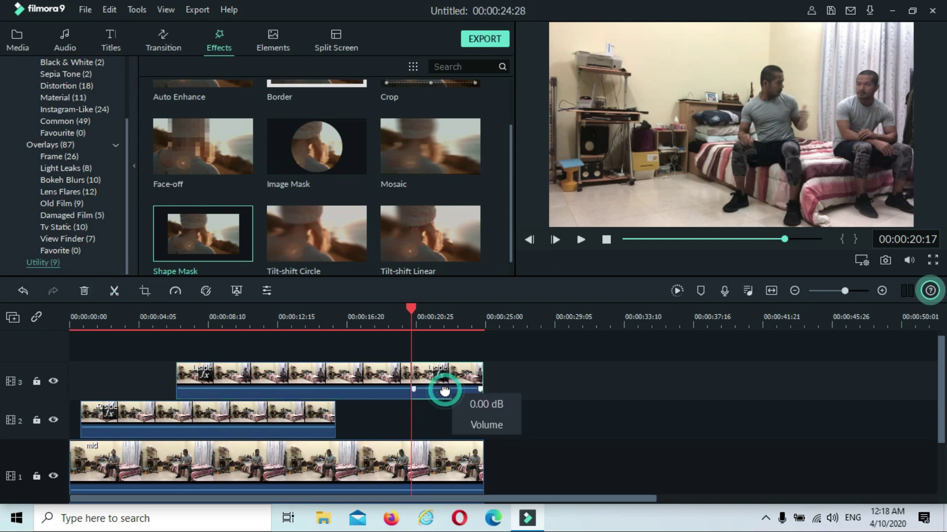
left_click(85, 290)
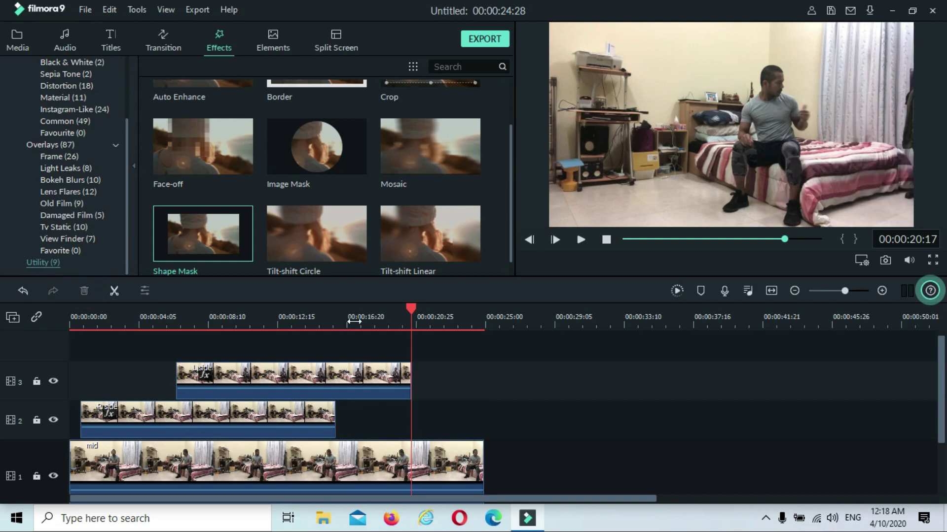
left_click_drag(413, 312, 10, 317)
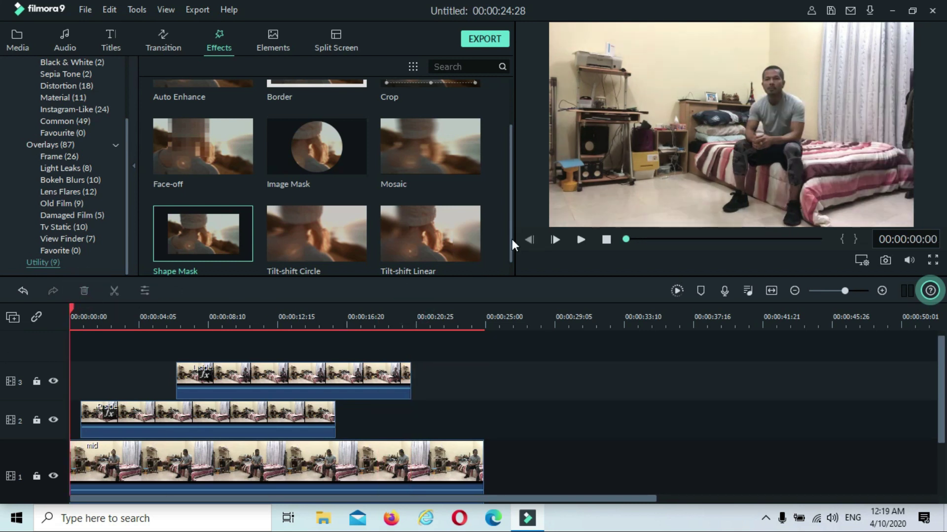
left_click(580, 238)
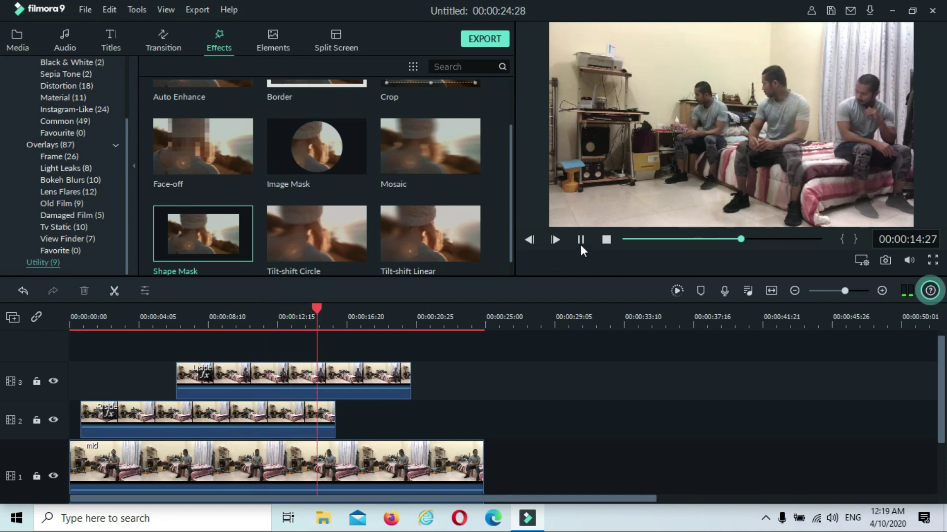
left_click(580, 240)
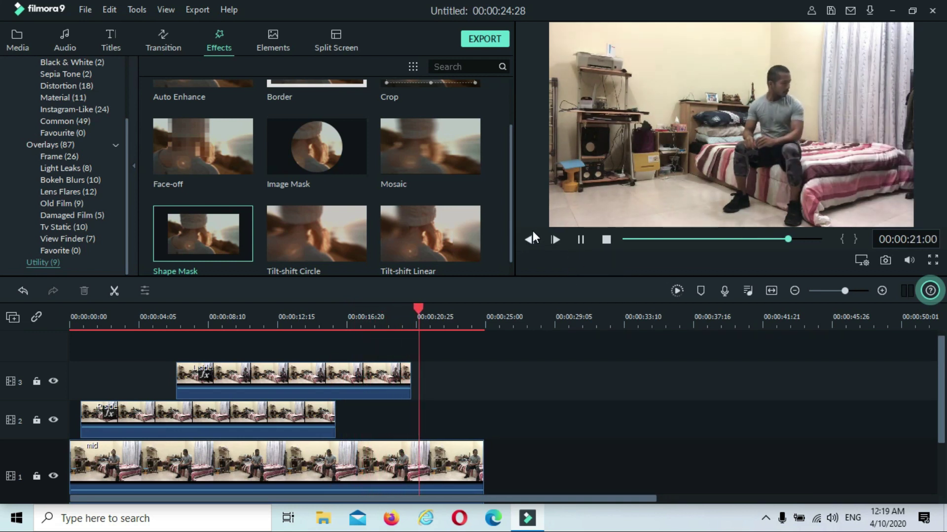
left_click(580, 240)
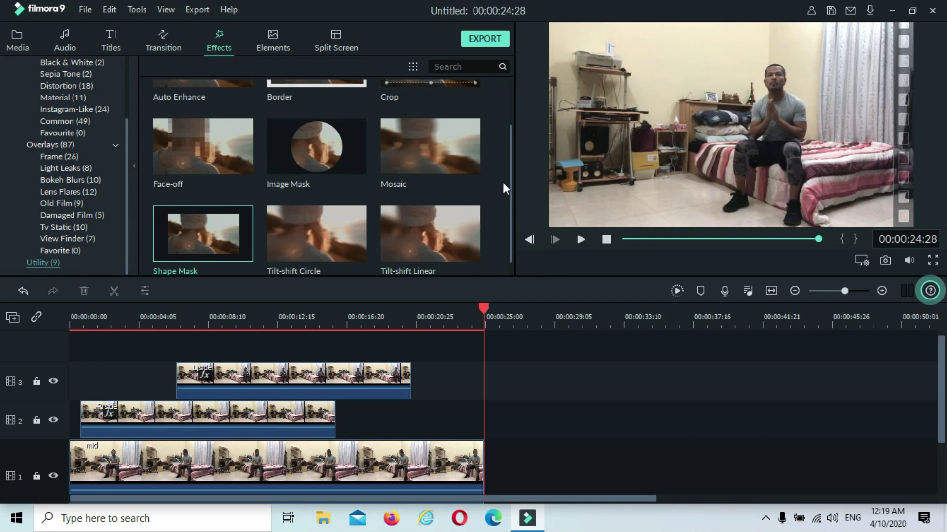
scroll(511, 186, "up", 2)
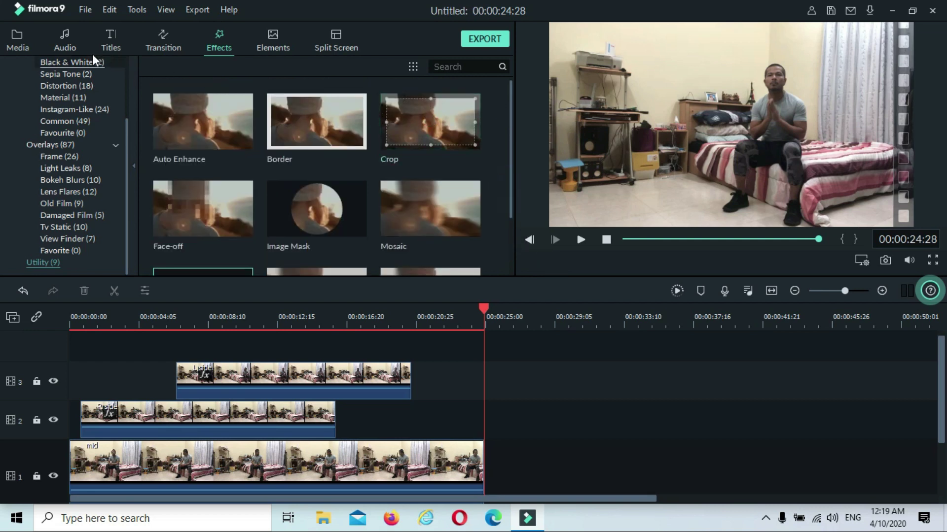
Place the 'empty' clip after mid on track 1, making the project 00:00:36:12, and replay it from the start
left_click(15, 43)
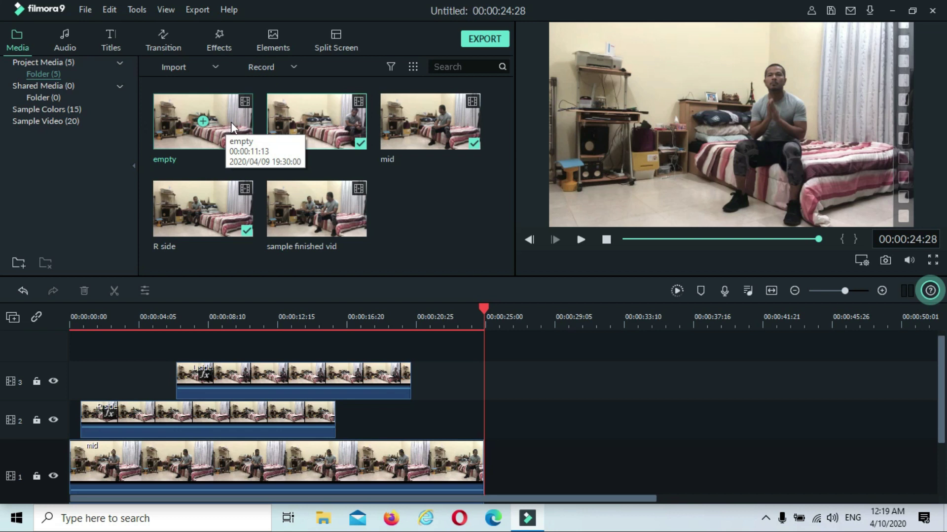
left_click_drag(231, 128, 487, 464)
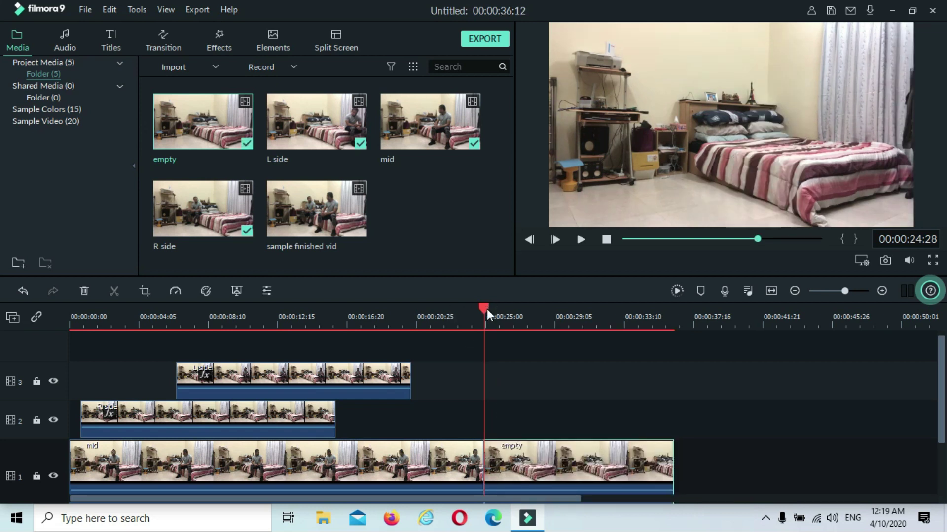
left_click_drag(483, 308, 249, 315)
left_click(605, 239)
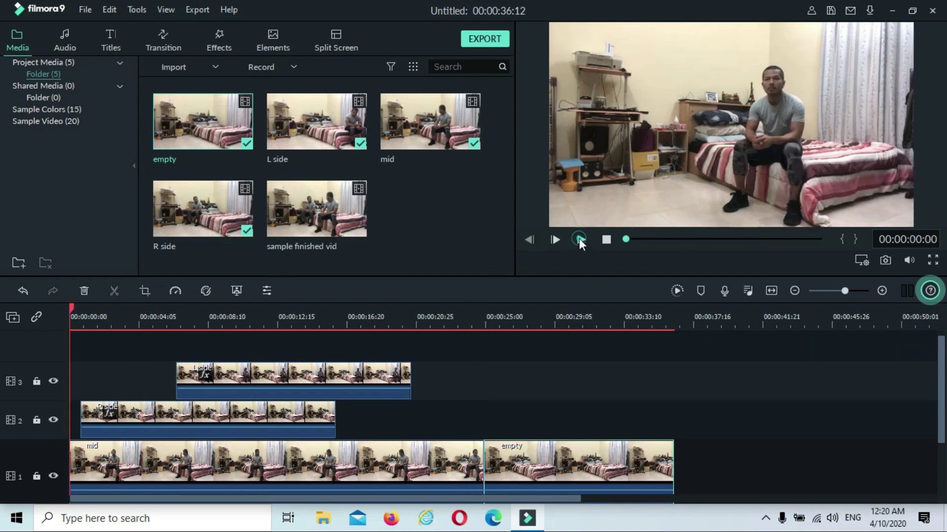
left_click(579, 239)
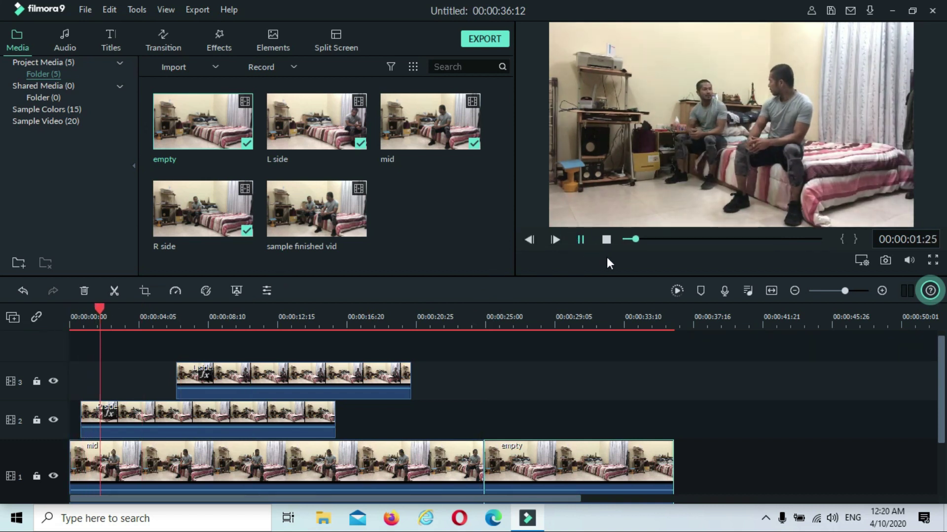